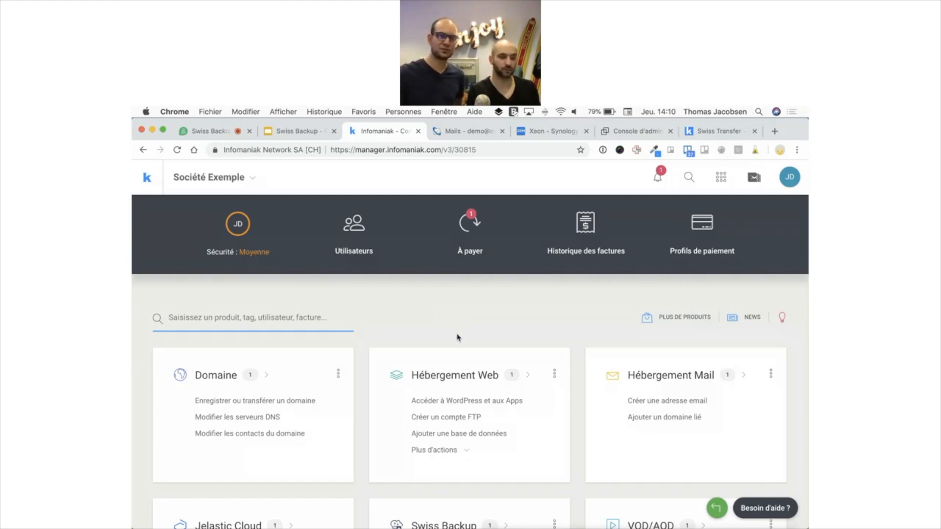
Scroll to the Swiss Backup card and open its product list showing SwissBackup 1
scroll(457, 337, down, 5)
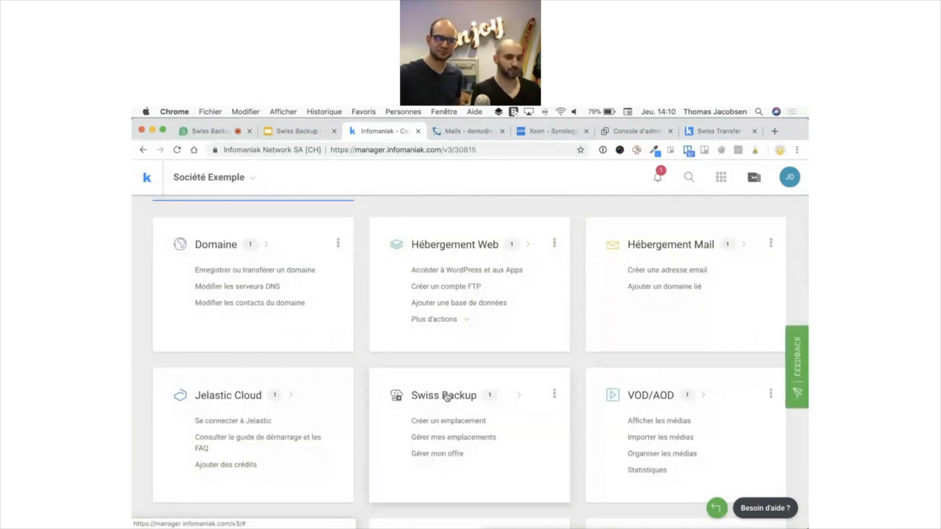
click(445, 395)
In SwissBackup 1, note its 1 To allocated storage and start adding a backup location
click(348, 378)
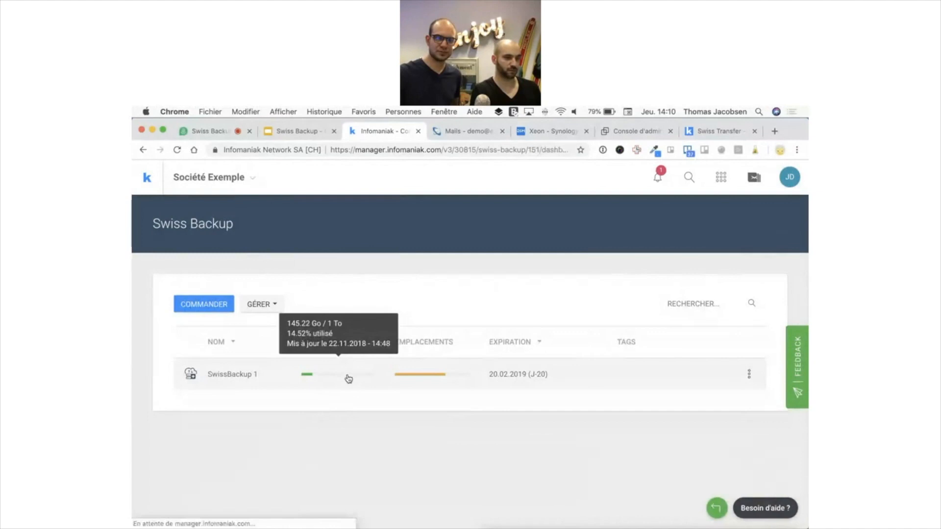
scroll(542, 420, down, 1)
scroll(543, 420, down, 5)
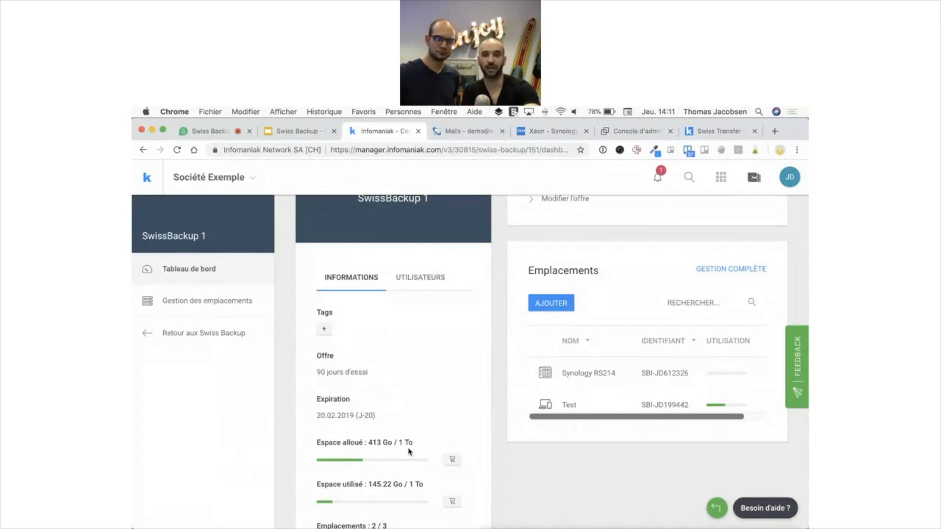
drag(413, 443, 398, 442)
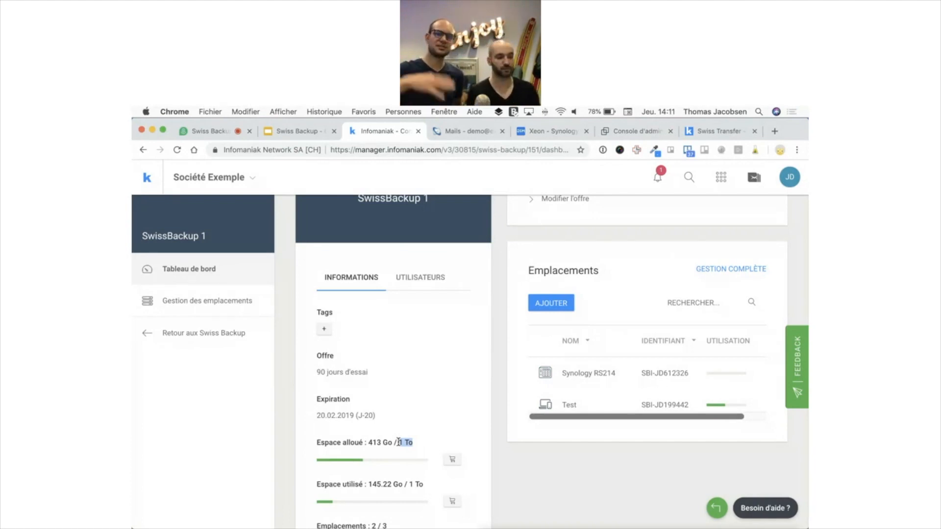
click(559, 311)
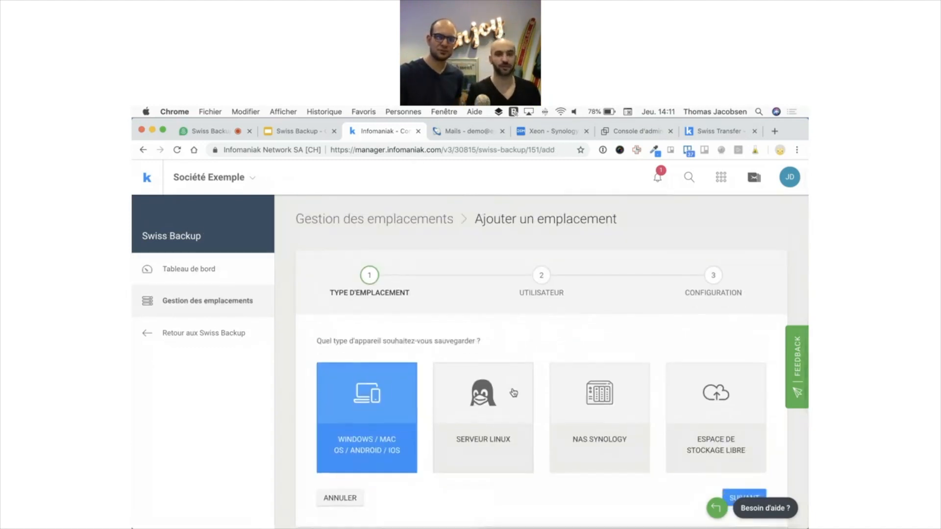
Pick Windows / Mac OS / Android / iOS as the location's device type and continue
scroll(507, 392, down, 1)
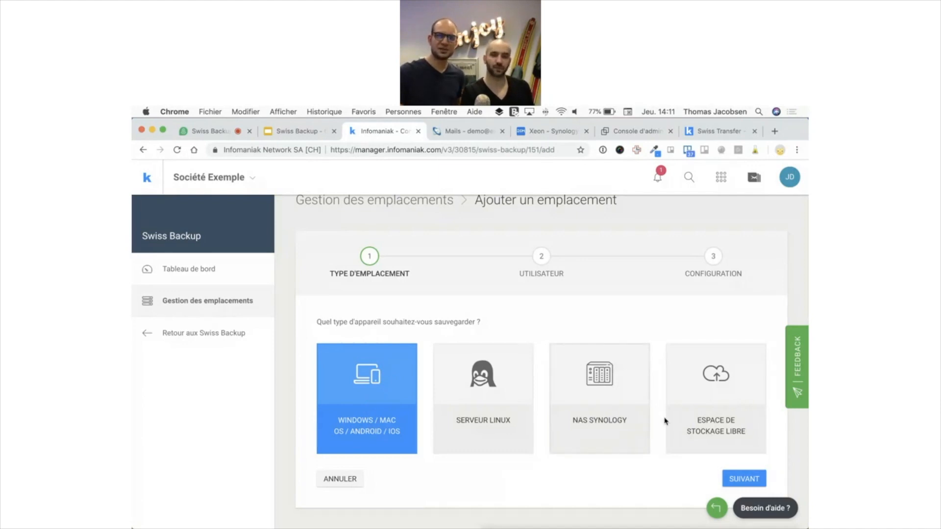
click(694, 406)
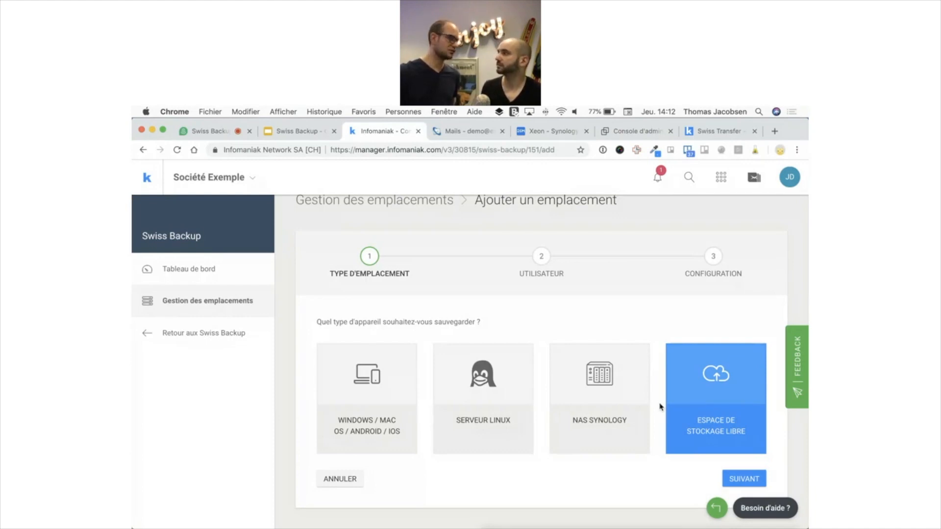
click(355, 384)
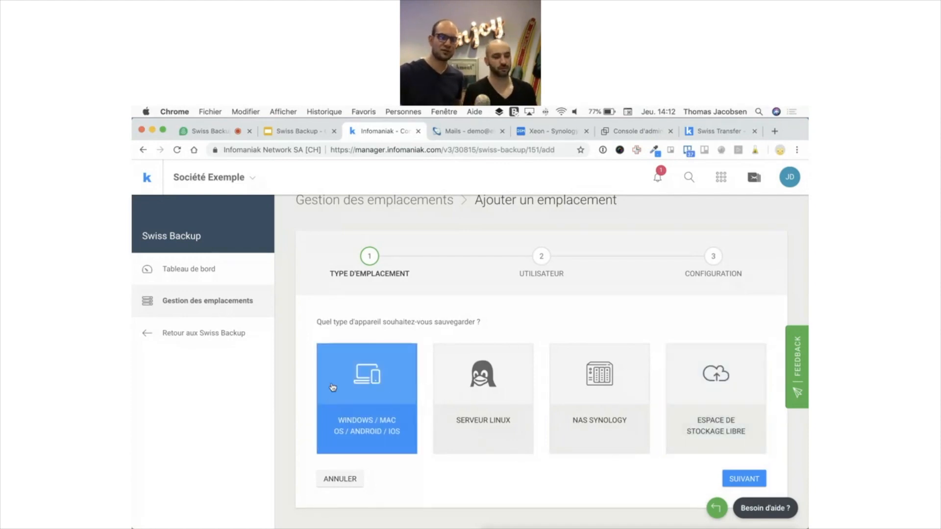
click(731, 480)
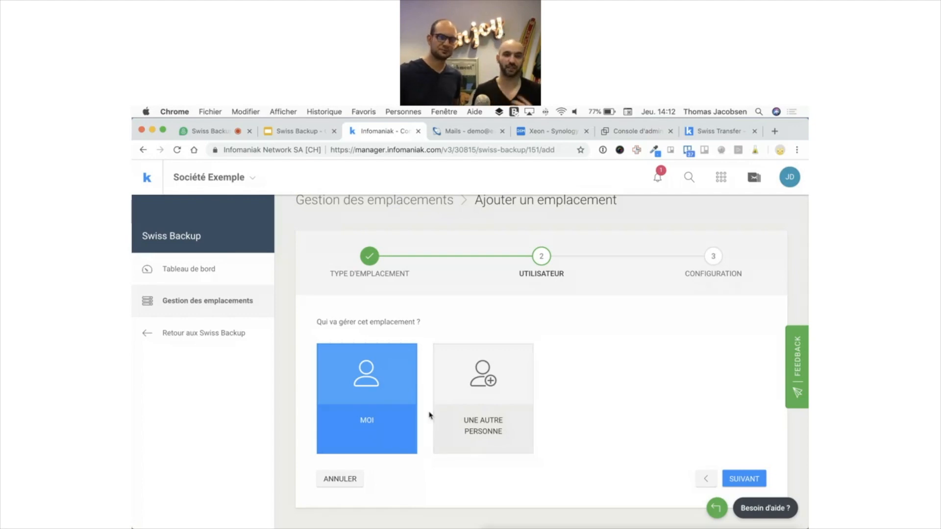
Keep Moi as manager, name the location 'Macbook Test', set a 160 Go quota, and create it
click(745, 478)
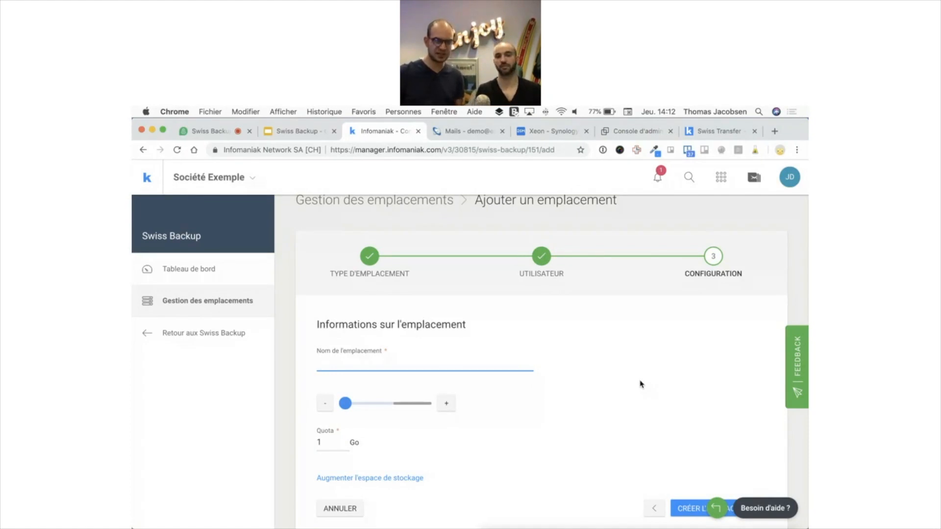
text(Ma)
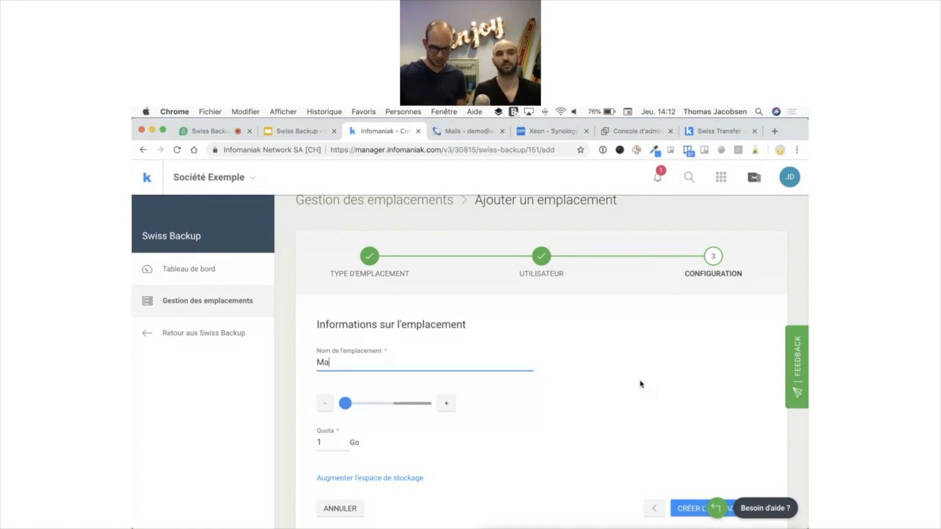
text(cbook Test)
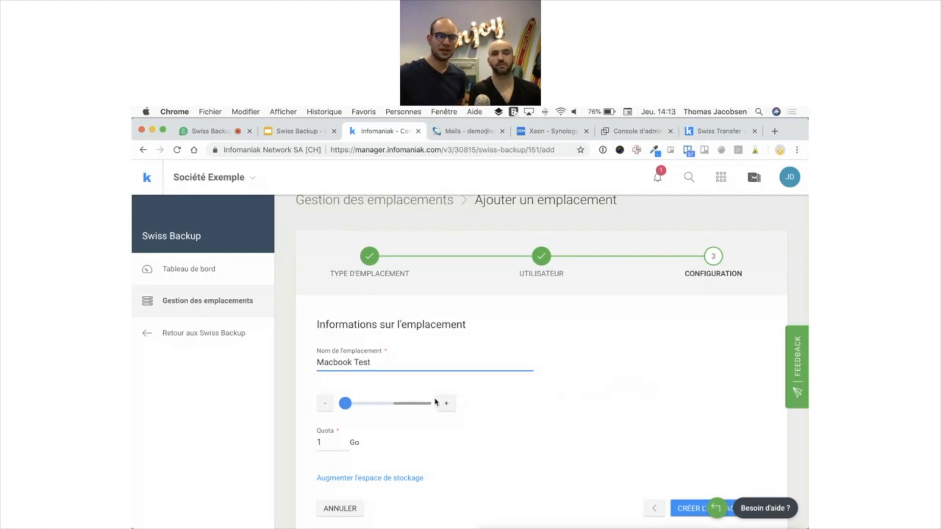
drag(345, 407, 359, 405)
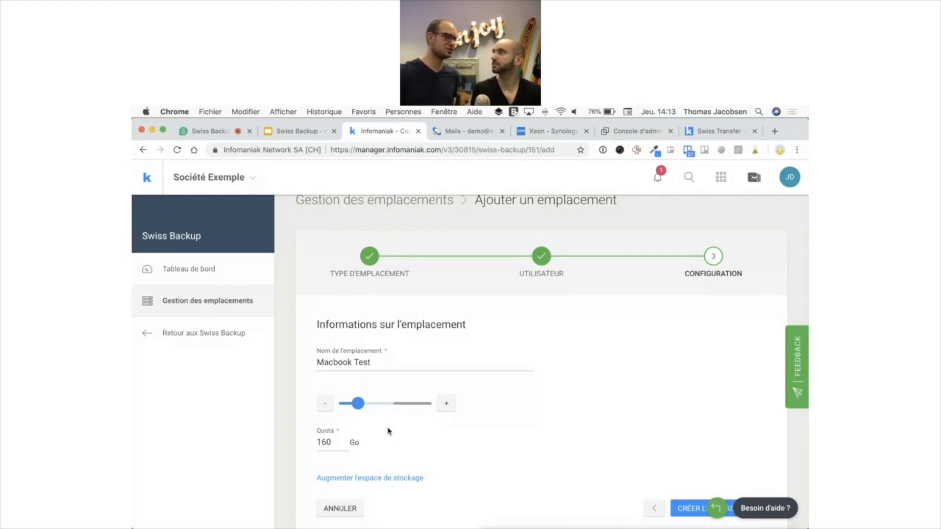
scroll(372, 436, down, 1)
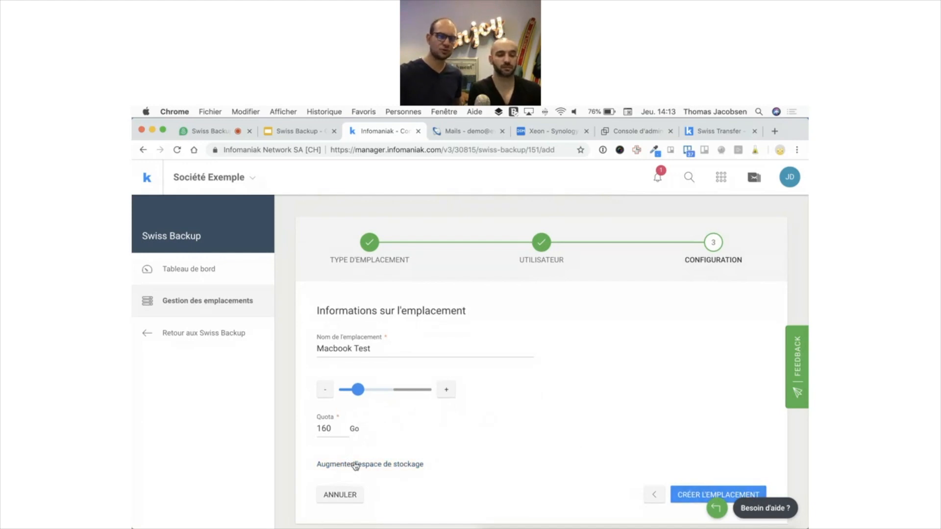
click(683, 494)
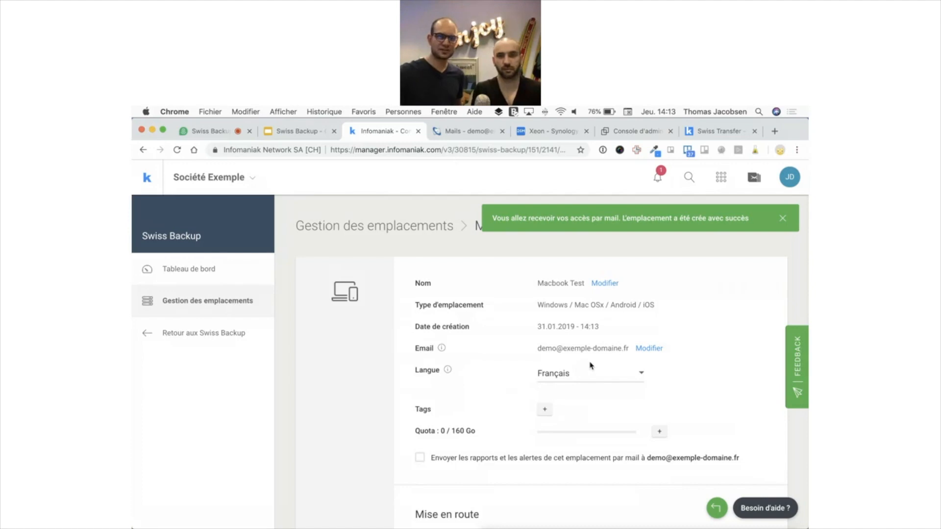
Highlight the Macbook Test login identifier under connection details, then go to the mail inbox
scroll(598, 365, down, 1)
scroll(598, 365, down, 5)
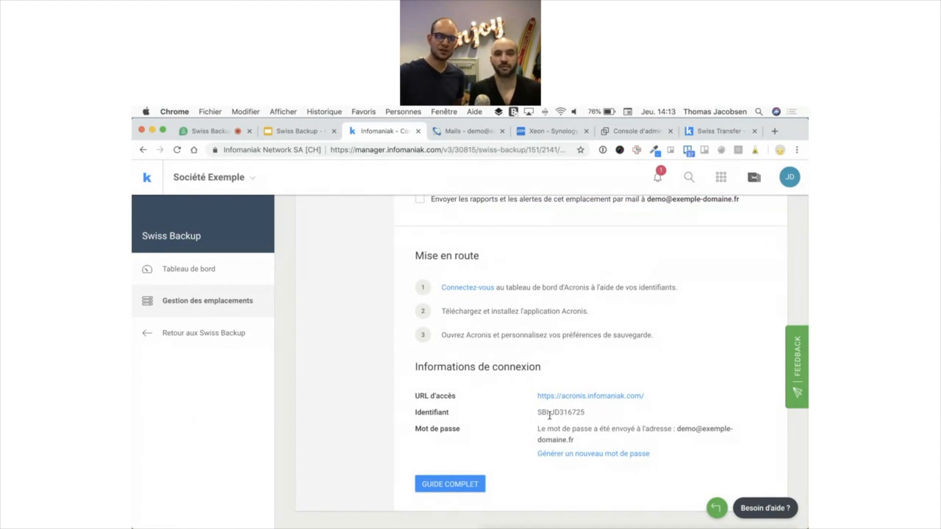
drag(538, 413, 624, 427)
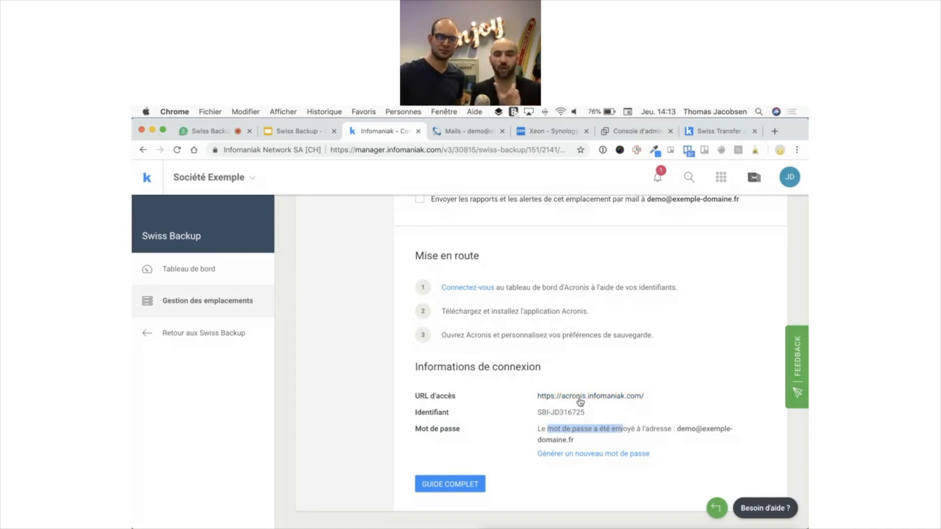
click(475, 139)
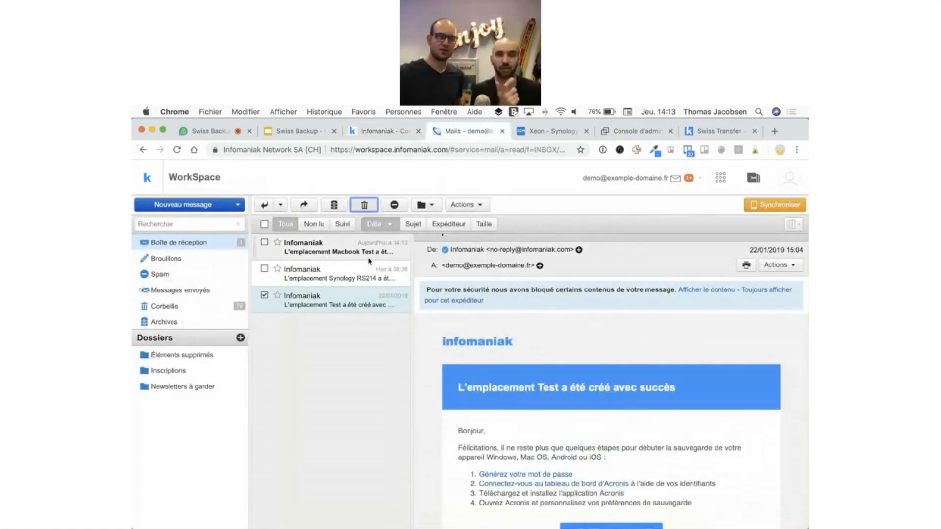
Highlight the login identifier in the location email, then go to the Acronis admin console
scroll(577, 406, down, 3)
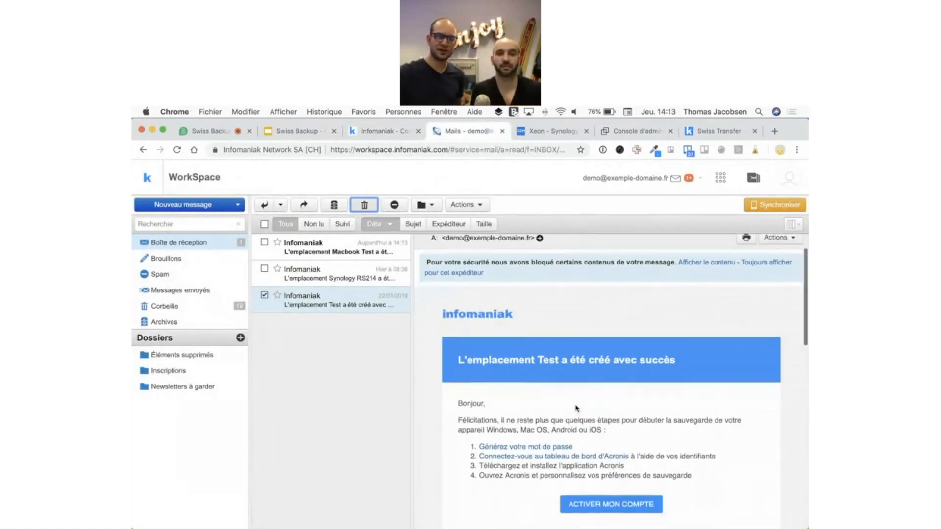
scroll(576, 406, down, 5)
scroll(563, 343, up, 3)
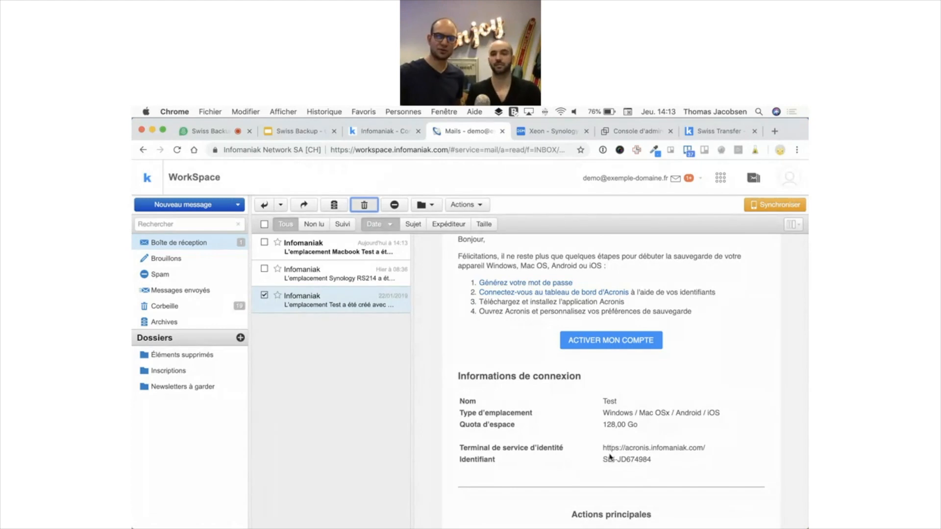
drag(608, 458, 631, 460)
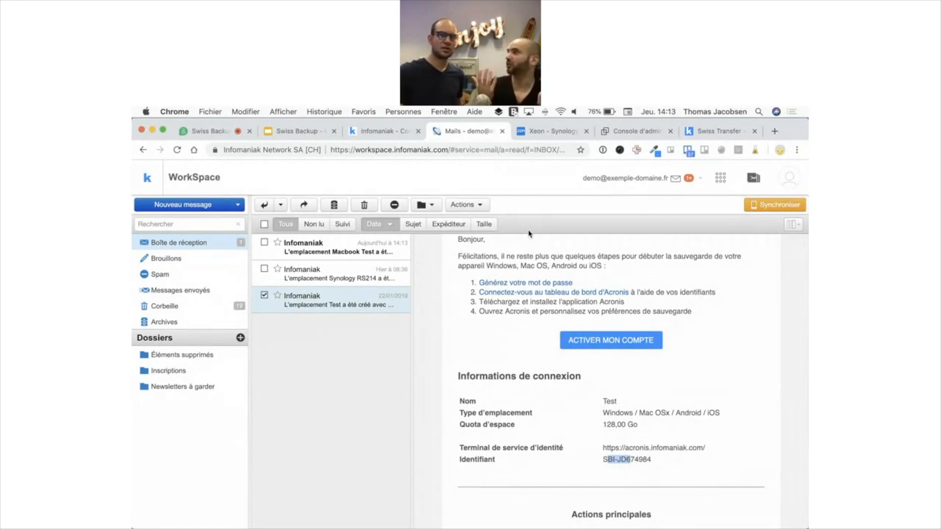
click(632, 131)
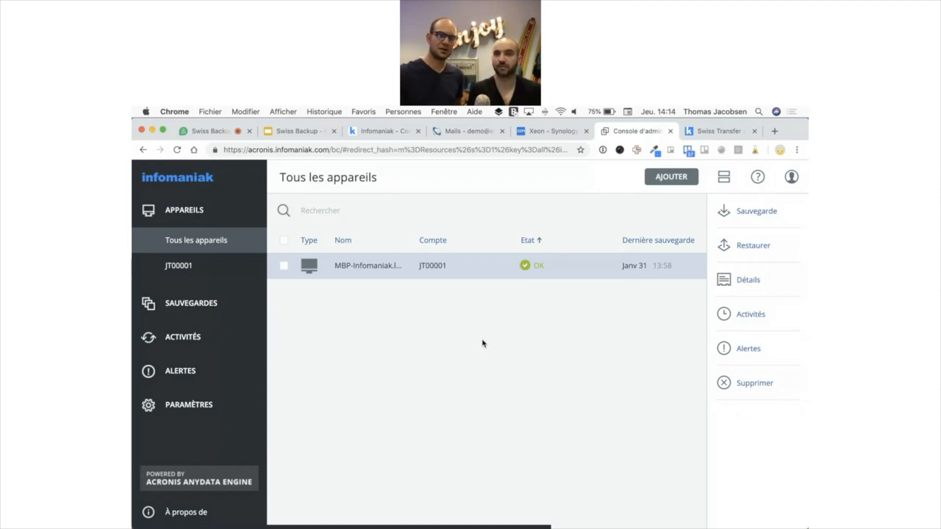
Check the menu-bar backup monitor and its settings menu showing MBP-Infomaniak's OK status
click(498, 112)
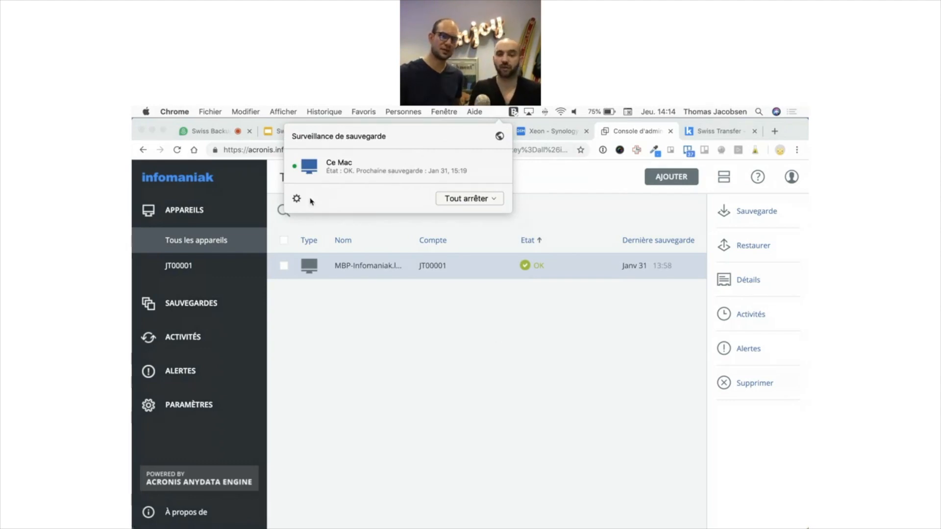
click(297, 199)
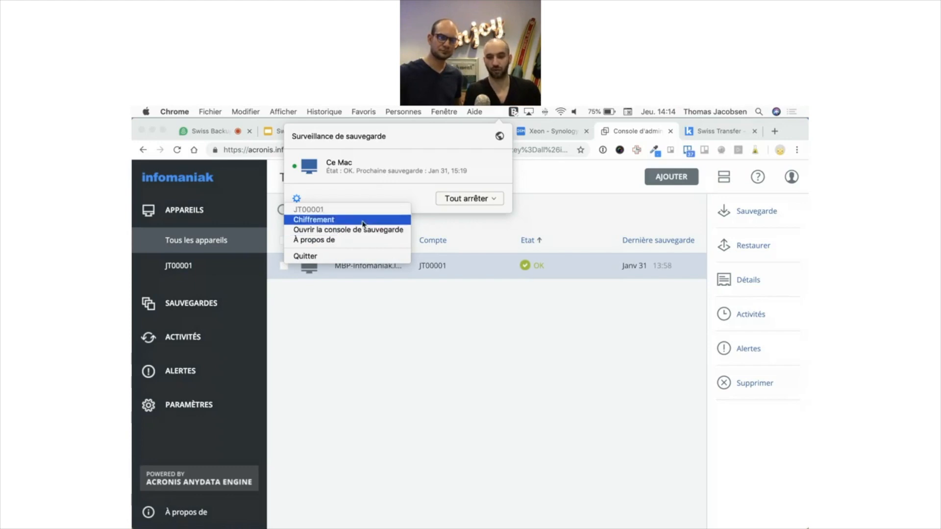
click(358, 187)
click(481, 330)
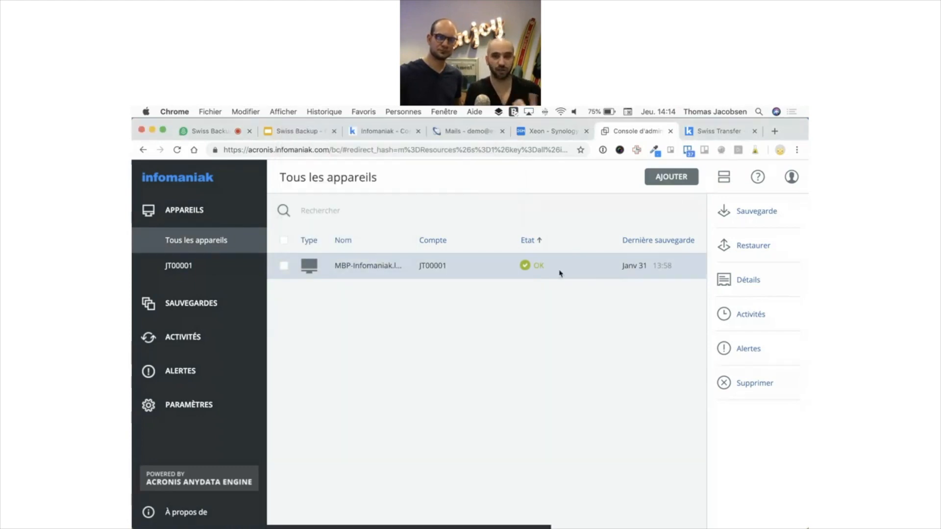
Glance at the add-devices panel, then start a new backup plan for MBP-Infomaniak
click(647, 183)
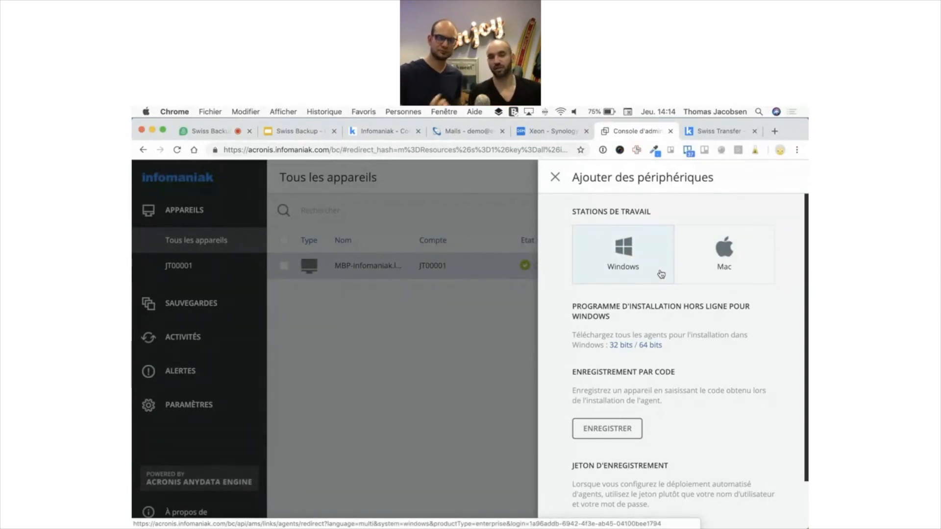
click(555, 177)
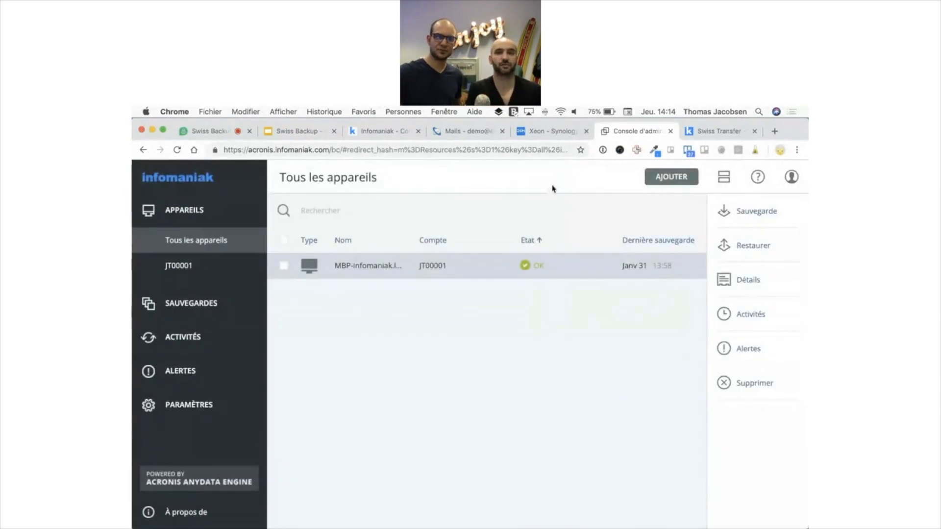
click(740, 219)
click(655, 234)
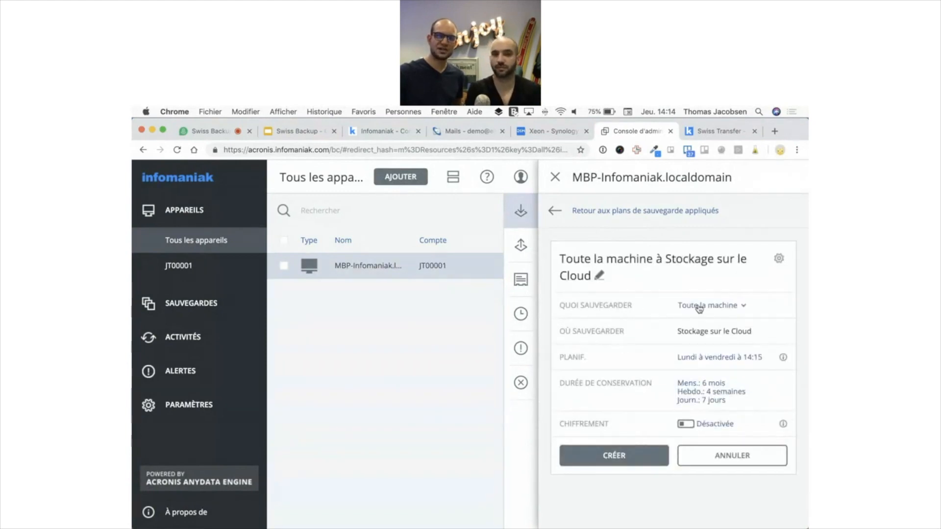
Keep 'Toute la machine' as what to back up and close the new plan form
click(701, 306)
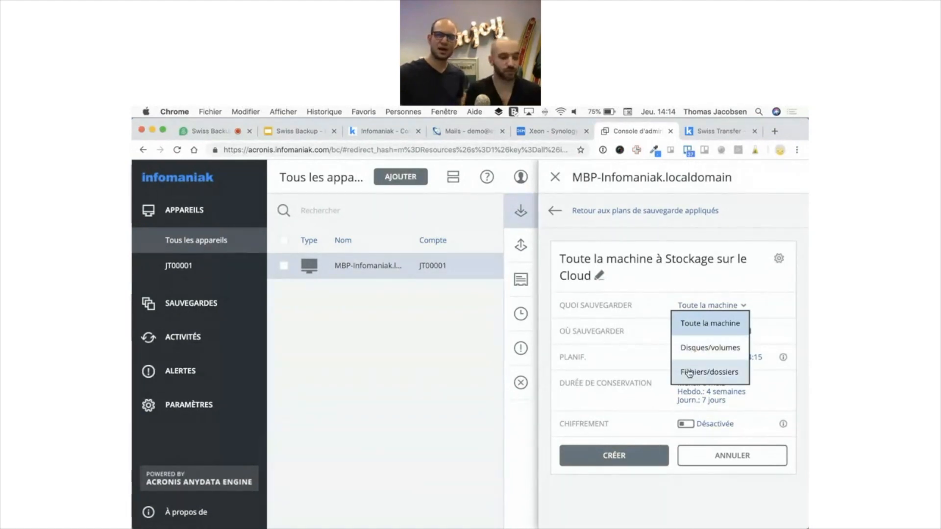
click(703, 324)
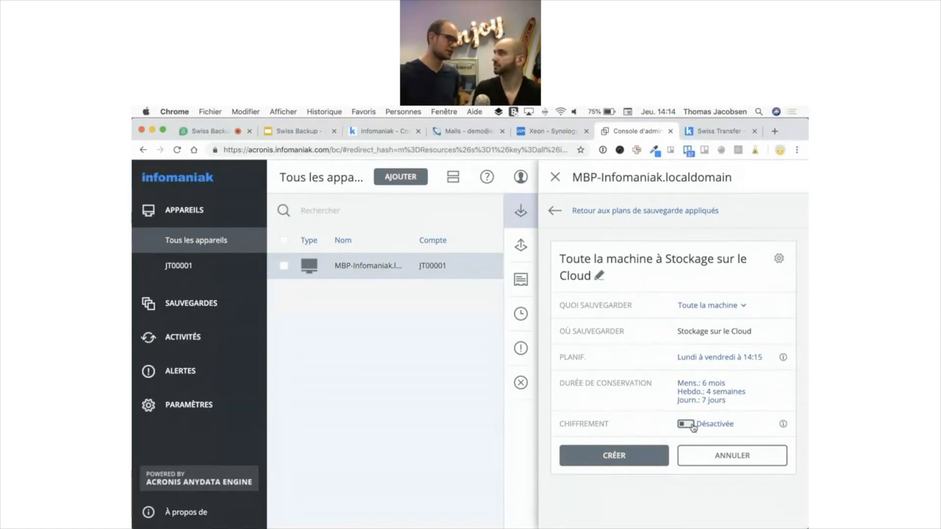
click(555, 177)
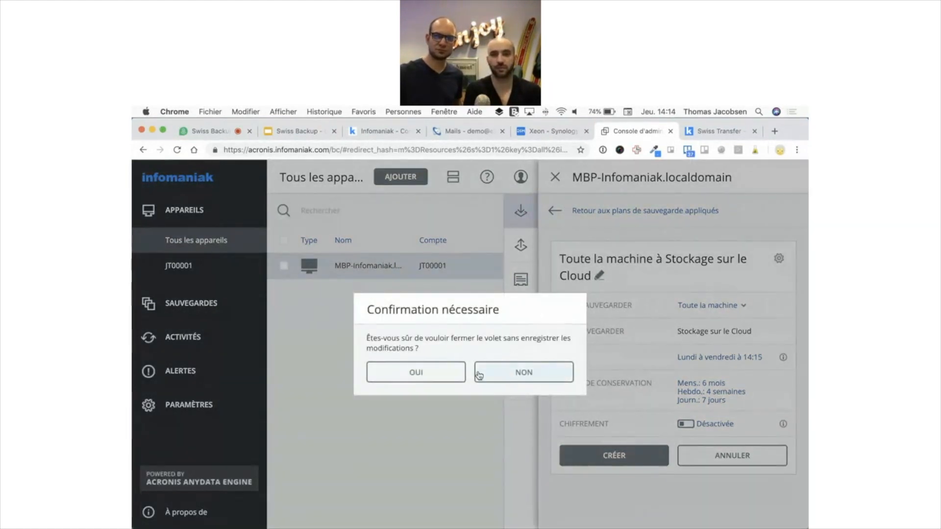
Discard the unsaved plan and check Macbook Pro 13 - Infomaniak's file filters, which have no criteria
click(442, 373)
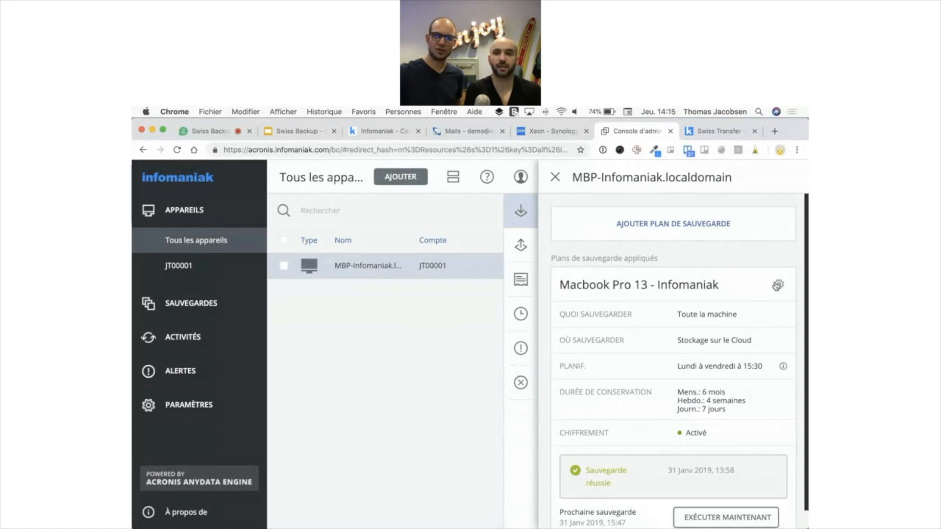
click(778, 284)
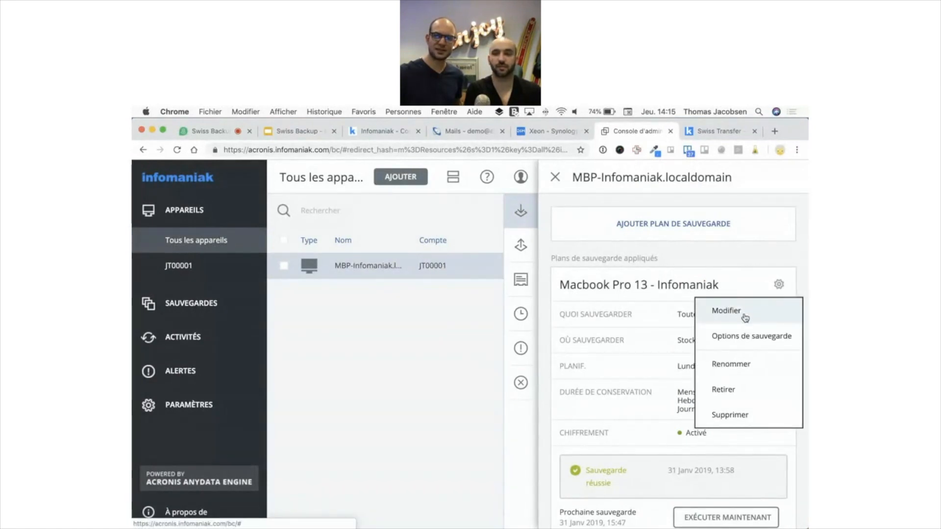
click(744, 337)
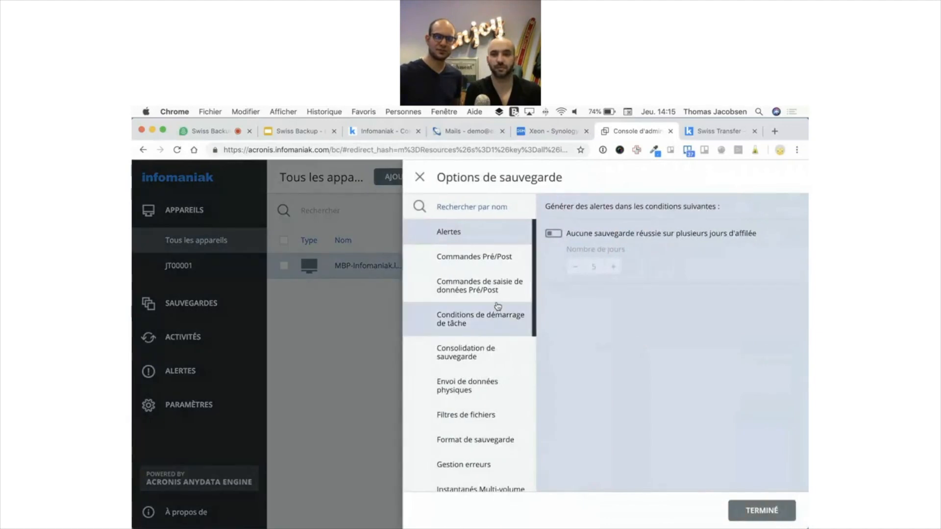
scroll(490, 351, down, 1)
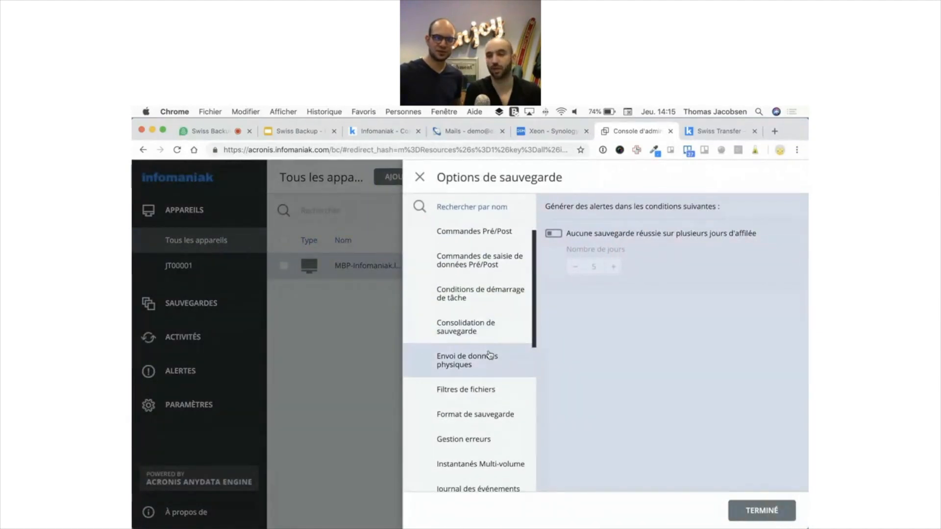
click(481, 386)
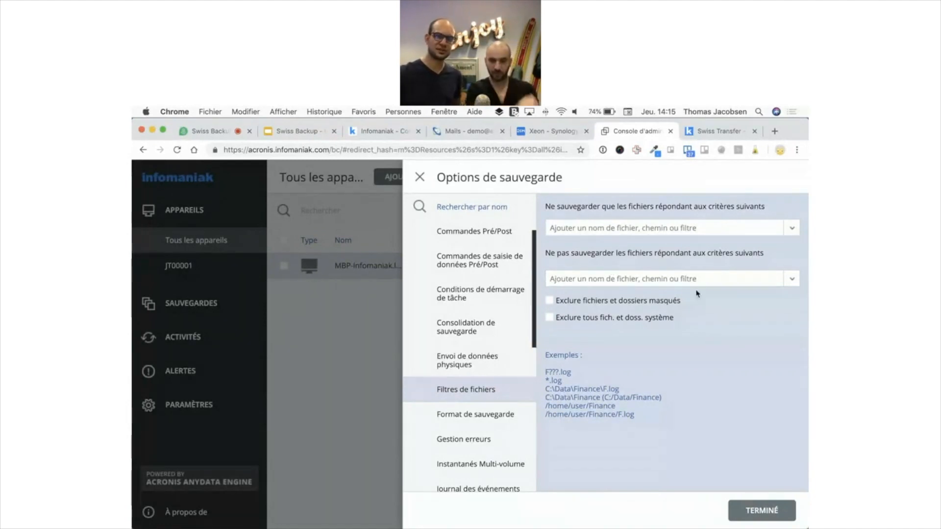
click(420, 177)
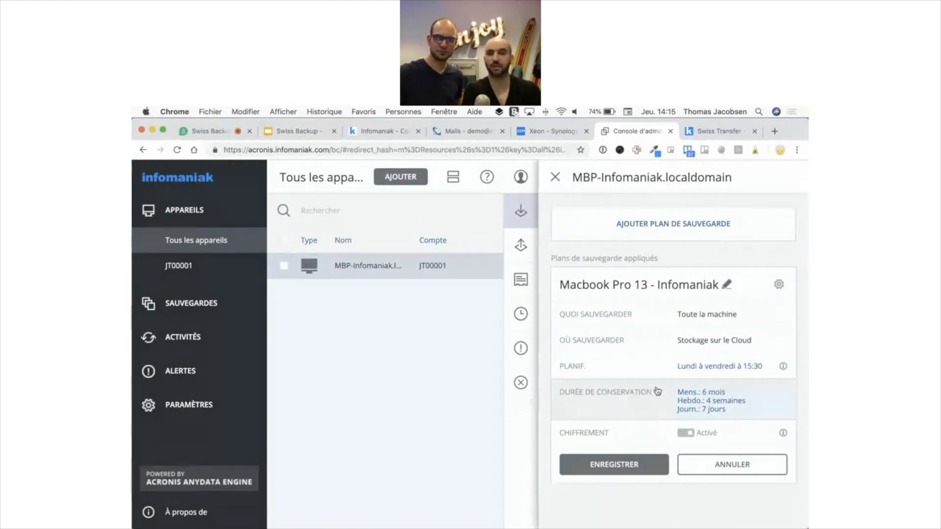
Inspect the 'Lundi à vendredi à 15:30' schedule and start conditions, then close both panels
click(689, 369)
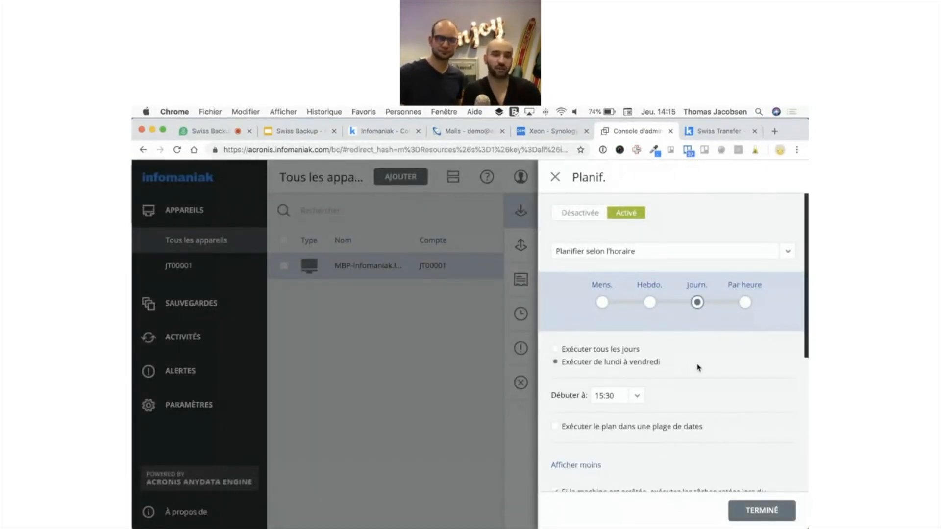
scroll(698, 367, down, 3)
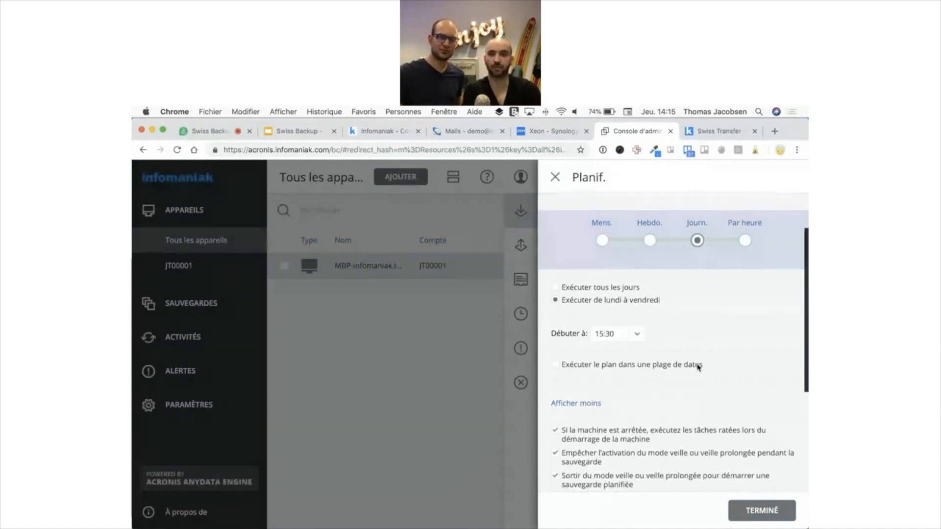
scroll(699, 367, down, 7)
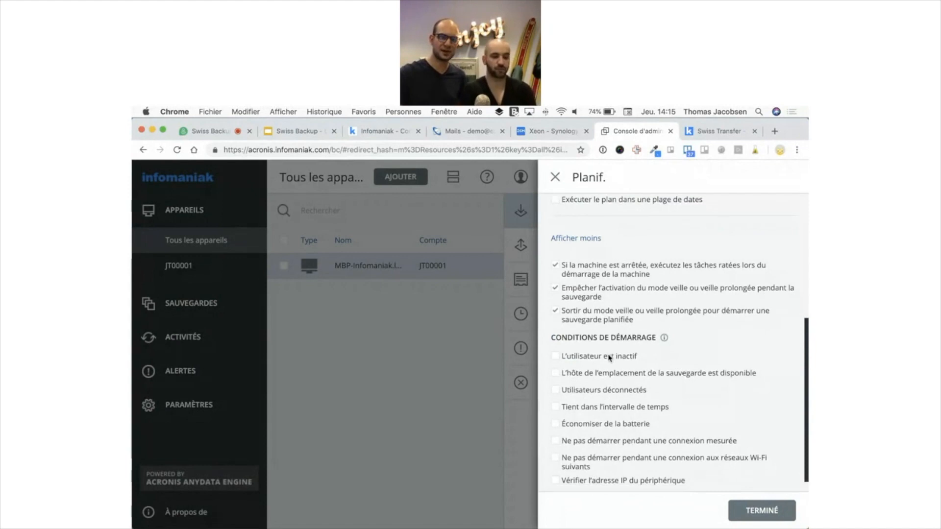
scroll(609, 358, down, 1)
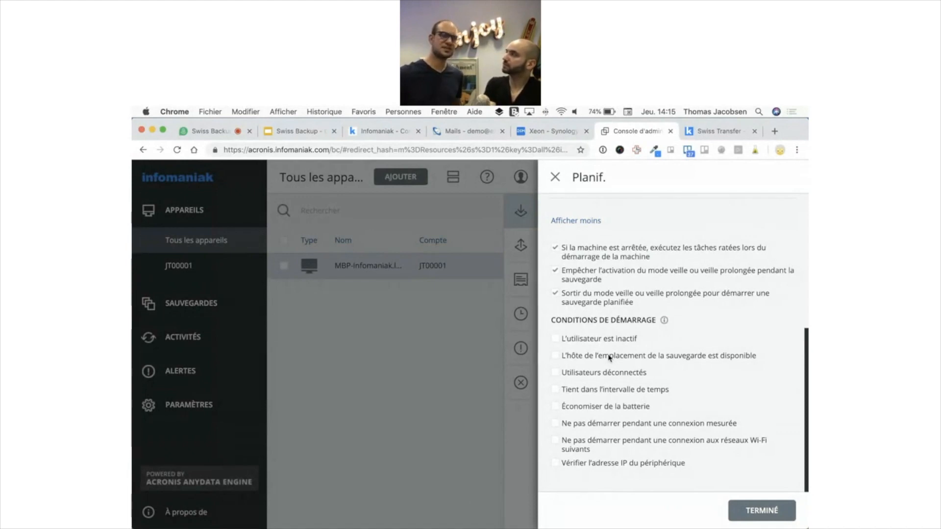
click(556, 179)
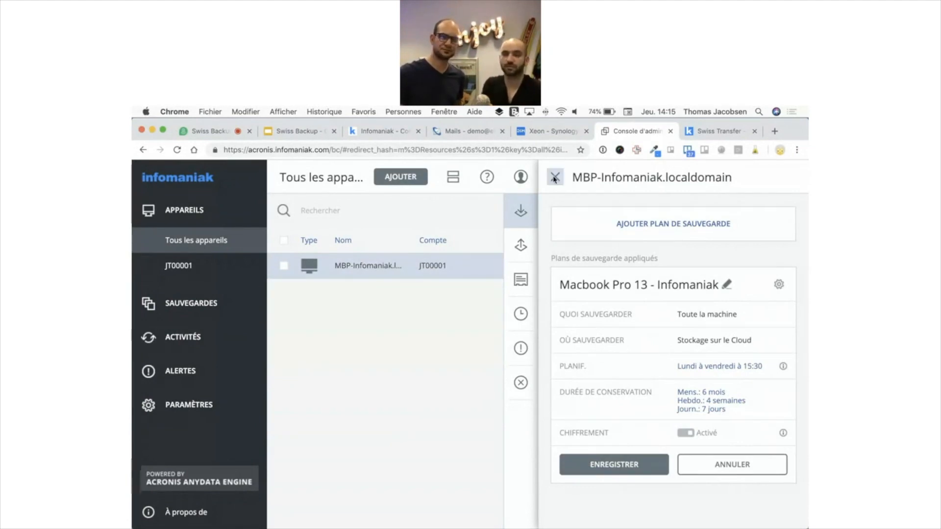
click(552, 176)
Browse MBP-Infomaniak's 10 restore points, then show 'Autres méthodes de restauration' such as file download
click(729, 255)
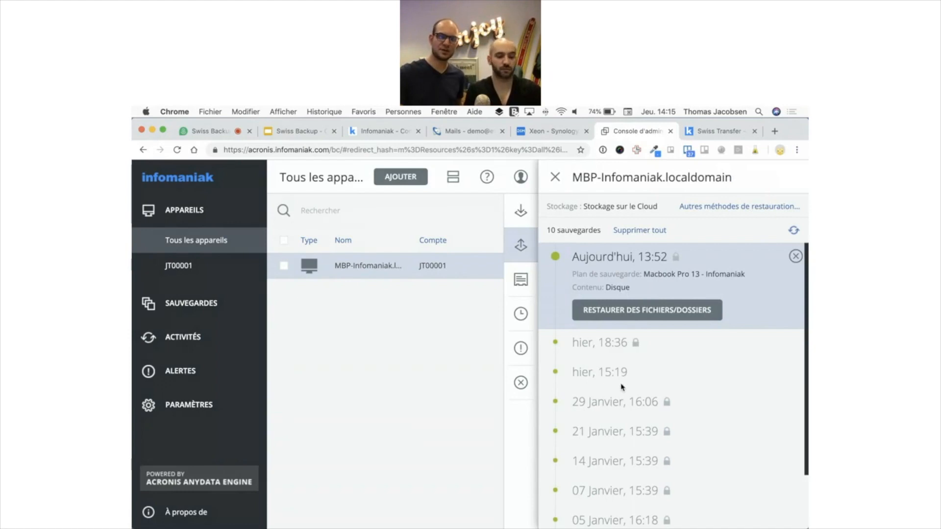
scroll(622, 388, down, 3)
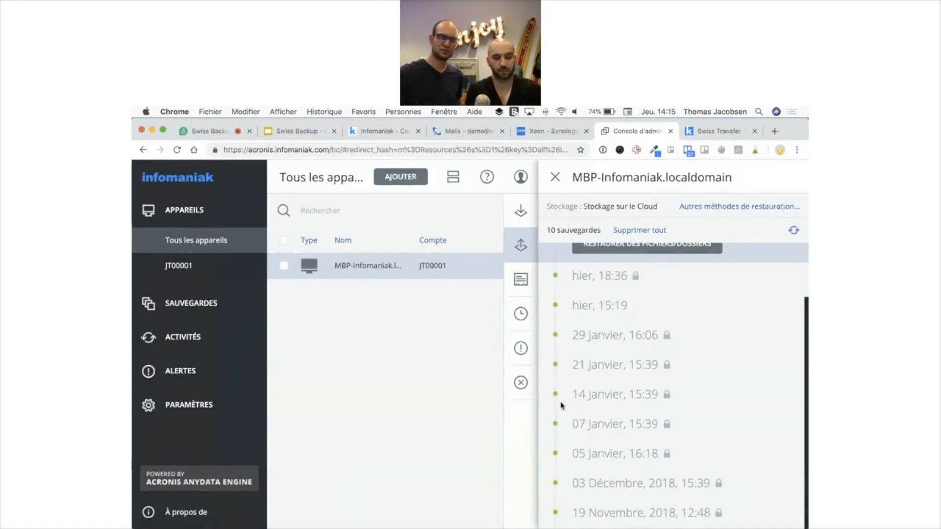
scroll(650, 382, up, 3)
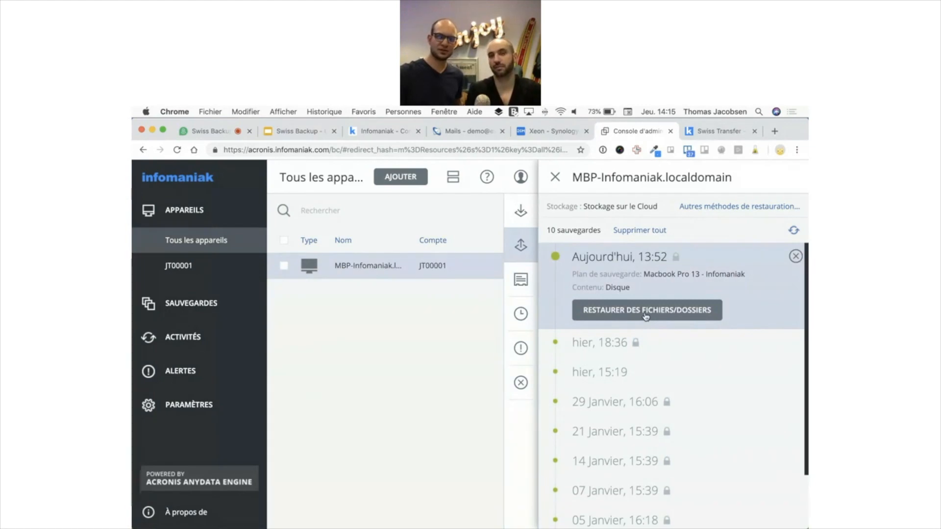
click(730, 206)
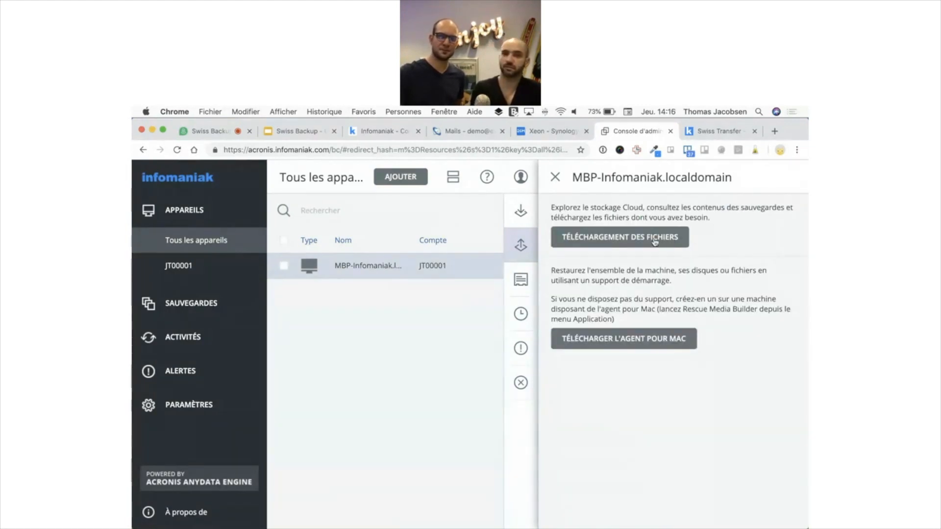
In the file download portal, view Backup #1's volumes for MBP-Infomaniak.localdomain's whole-machine backup, then close the portal
click(627, 245)
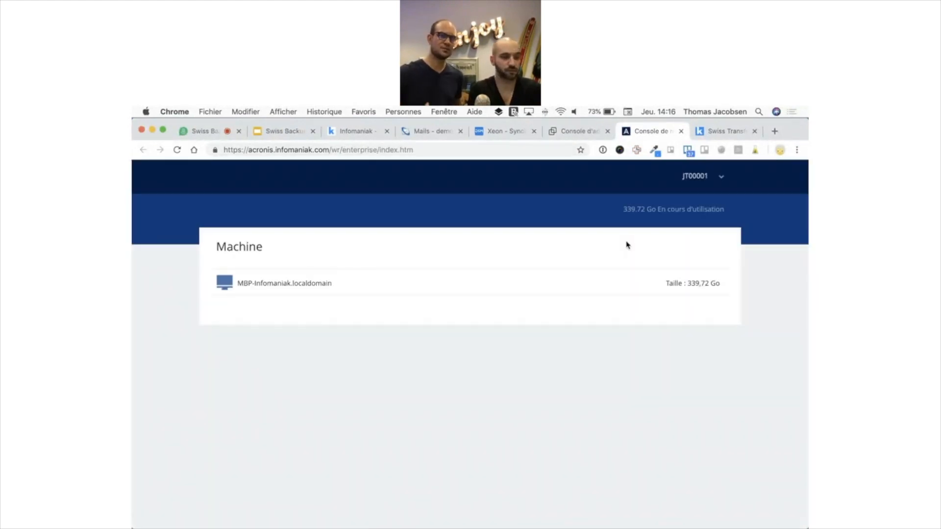
click(330, 283)
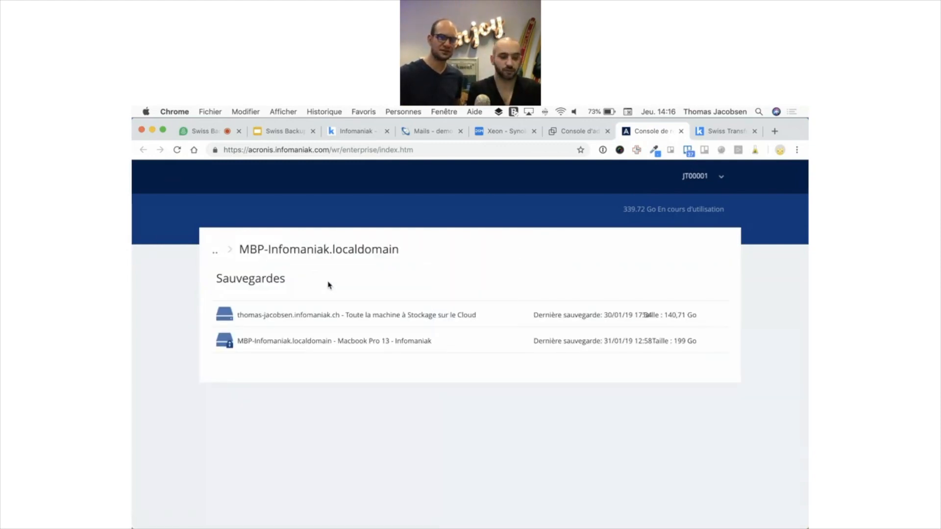
click(351, 317)
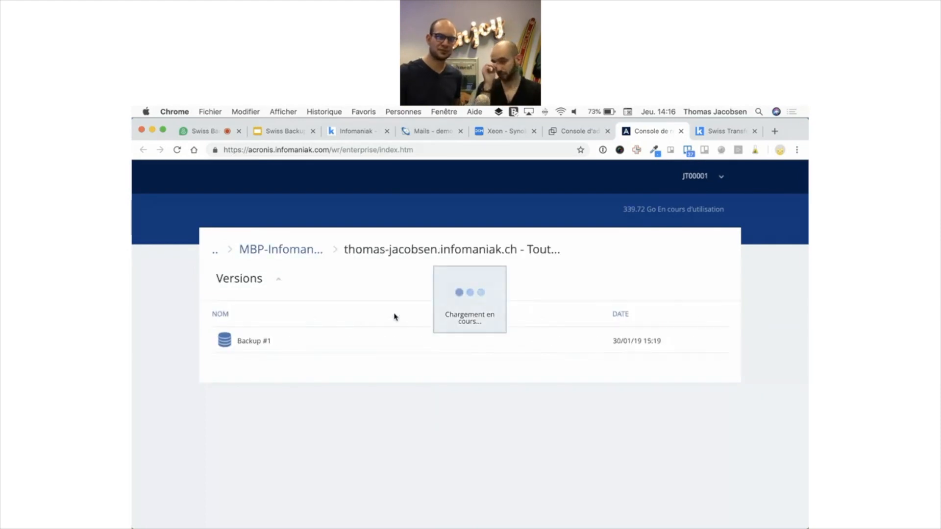
click(249, 343)
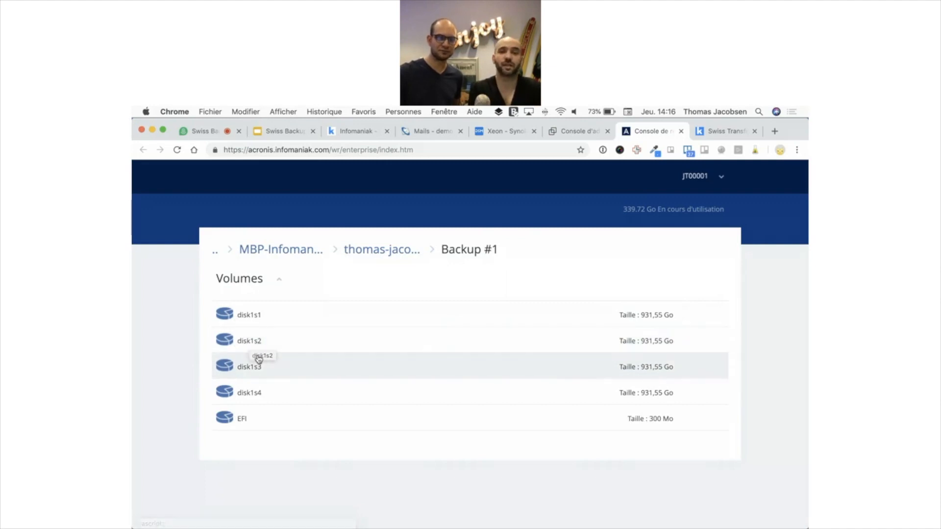
click(681, 132)
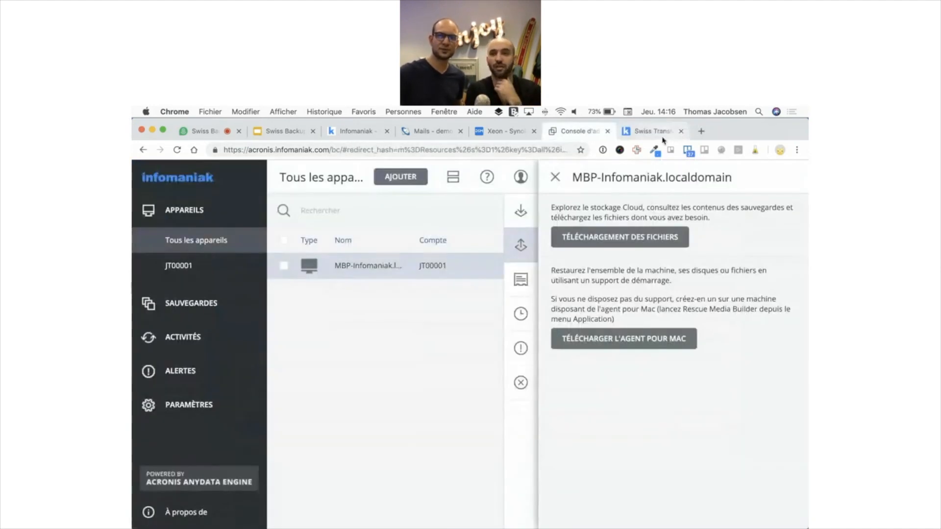
Close the restore panel and show the Macbook Pro 13 - Infomaniak plan with its successful last backup
click(557, 180)
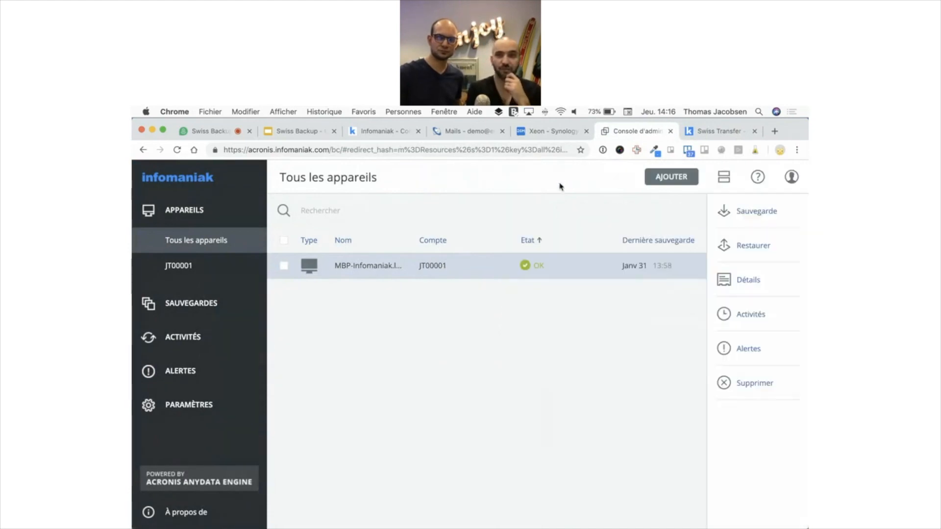
click(755, 221)
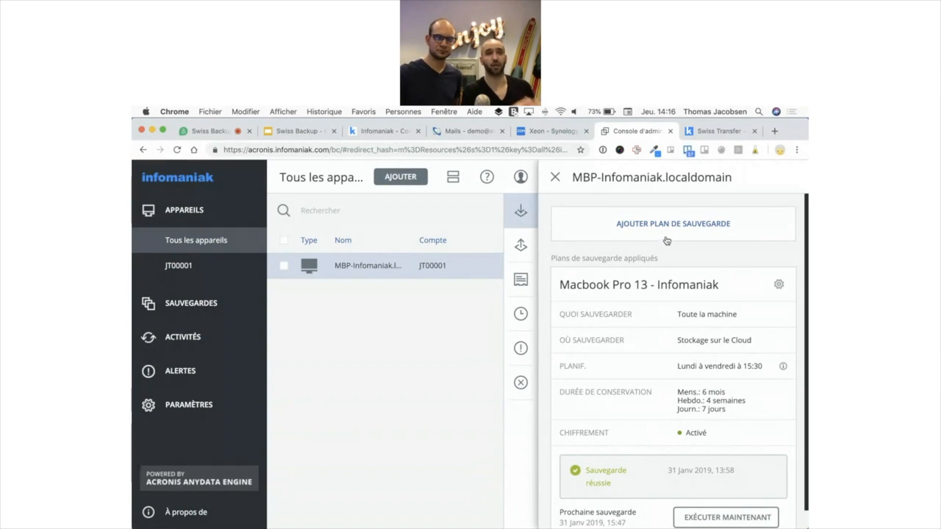
Draft a new whole-machine-to-cloud backup plan for the Mac and list the 'Quoi sauvegarder' options
click(667, 234)
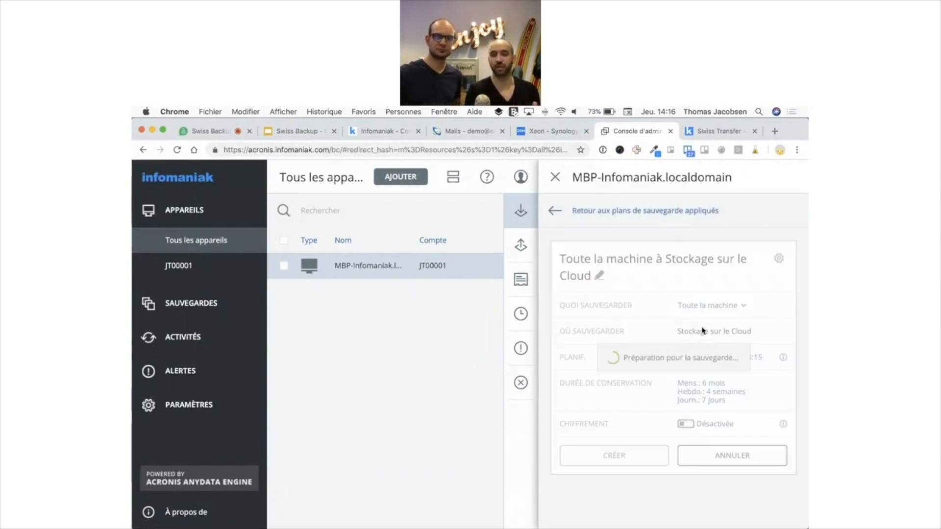
click(698, 308)
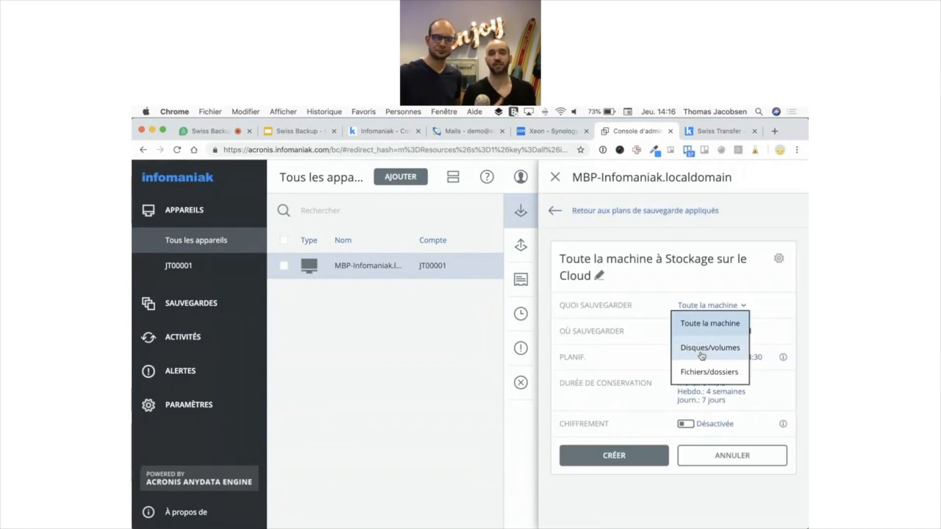